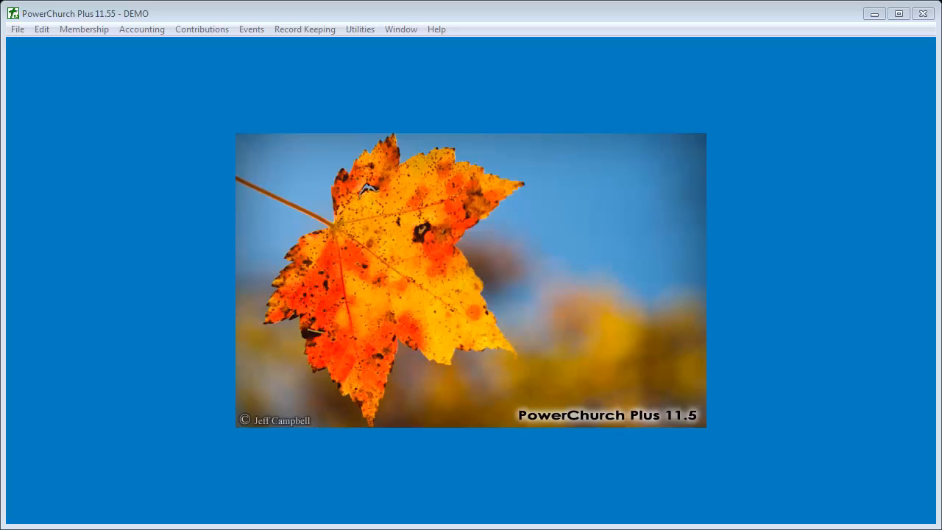
# Start creating an automated messaging service file from the personal profiles
pyautogui.click(86, 30)
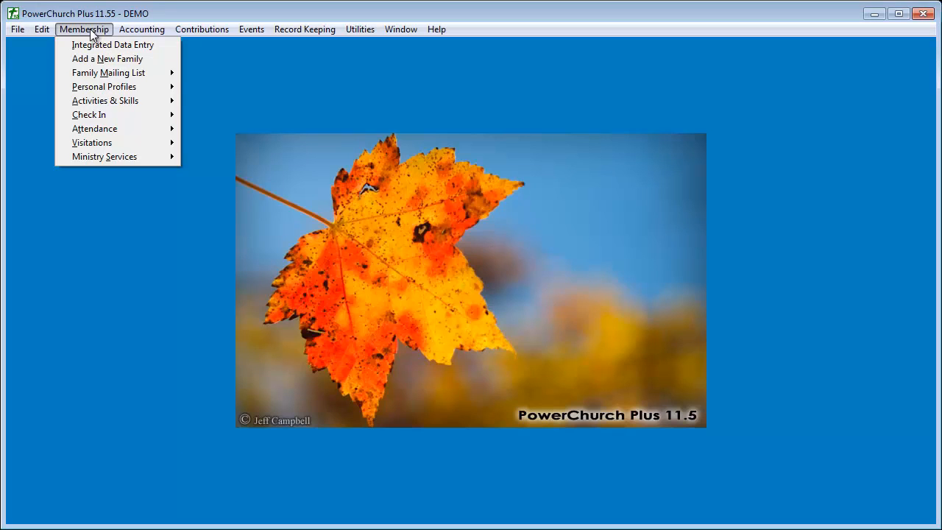
pyautogui.moveTo(95, 90)
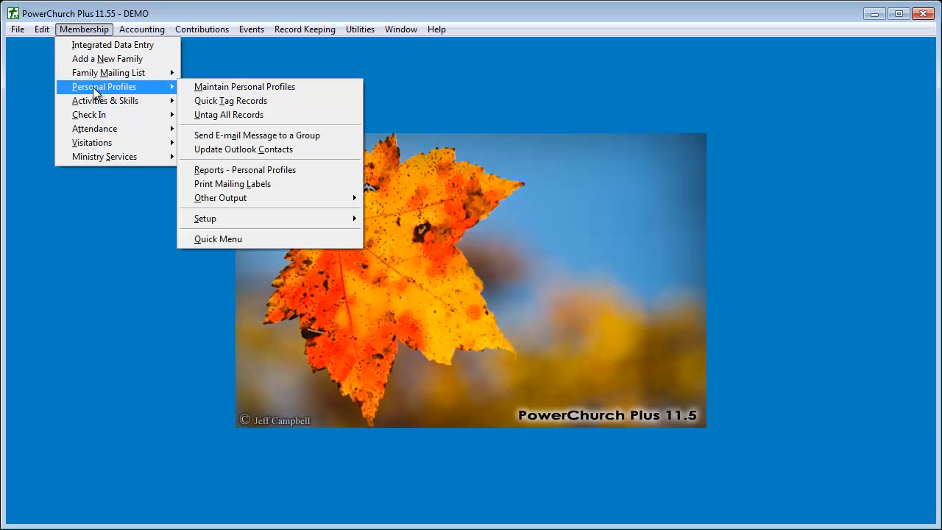
pyautogui.moveTo(279, 203)
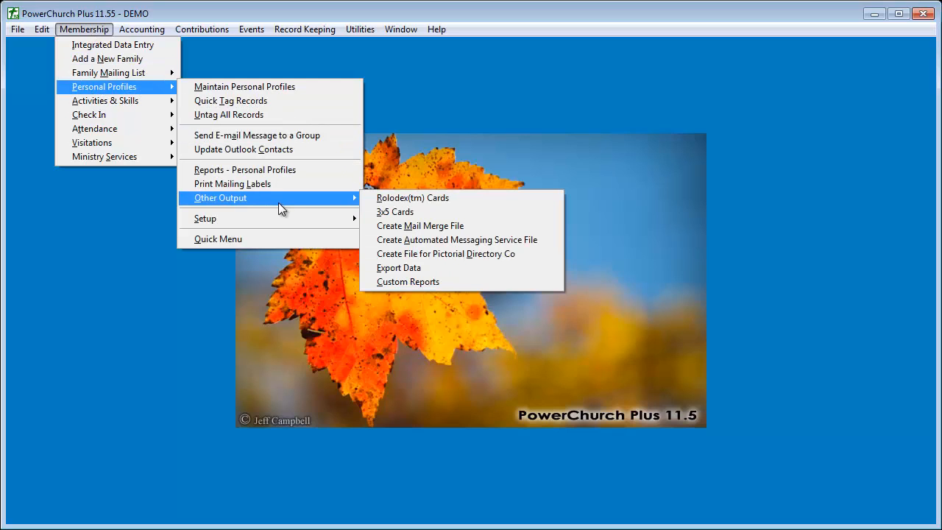
pyautogui.click(437, 243)
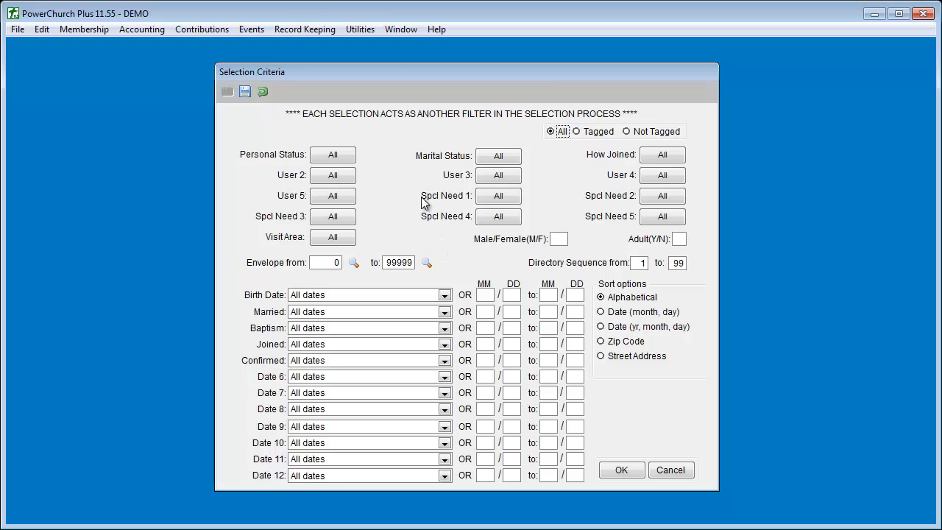
# Limit the selection to people whose personal status is Member or Regular Attender, and accept the selection criteria
pyautogui.click(338, 158)
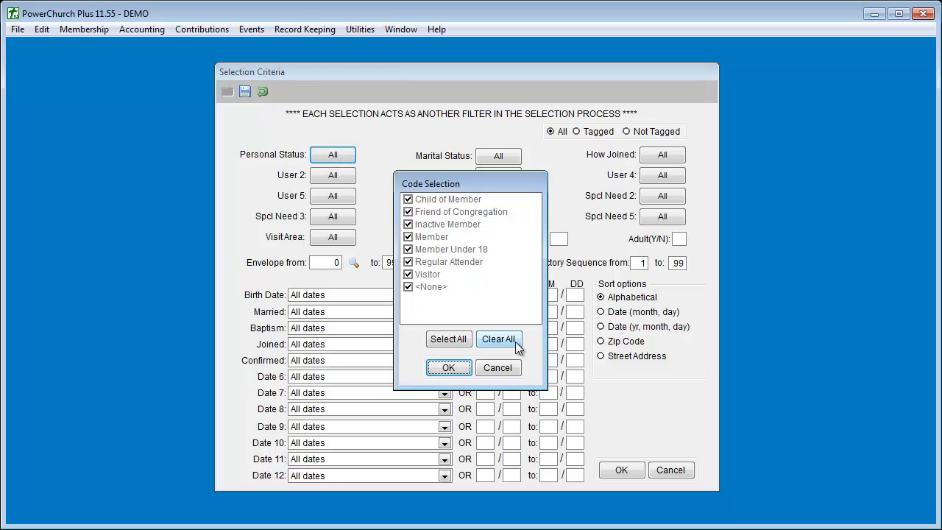
pyautogui.click(514, 343)
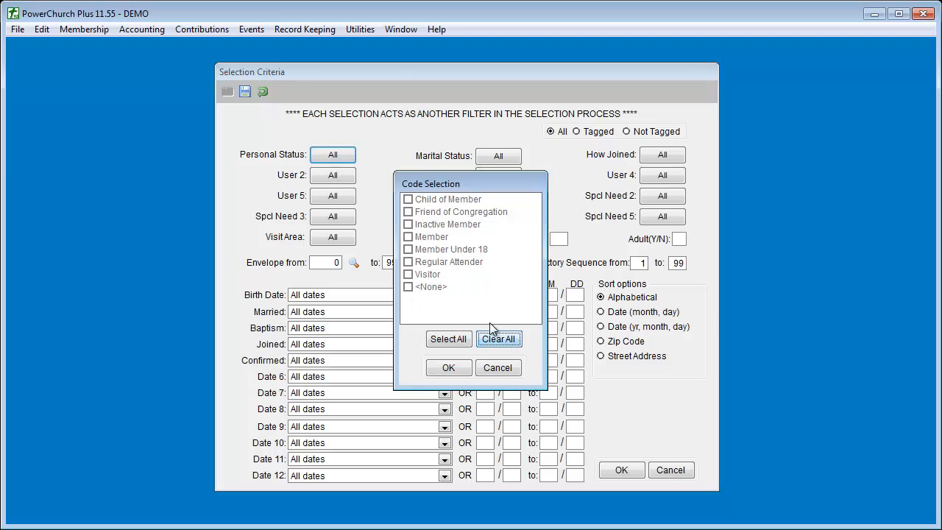
pyautogui.click(408, 236)
pyautogui.click(407, 262)
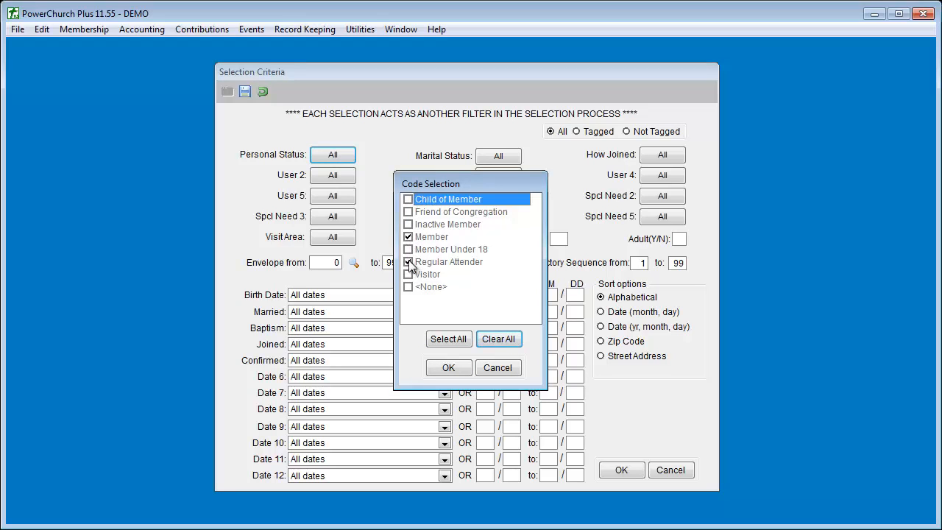
pyautogui.click(462, 367)
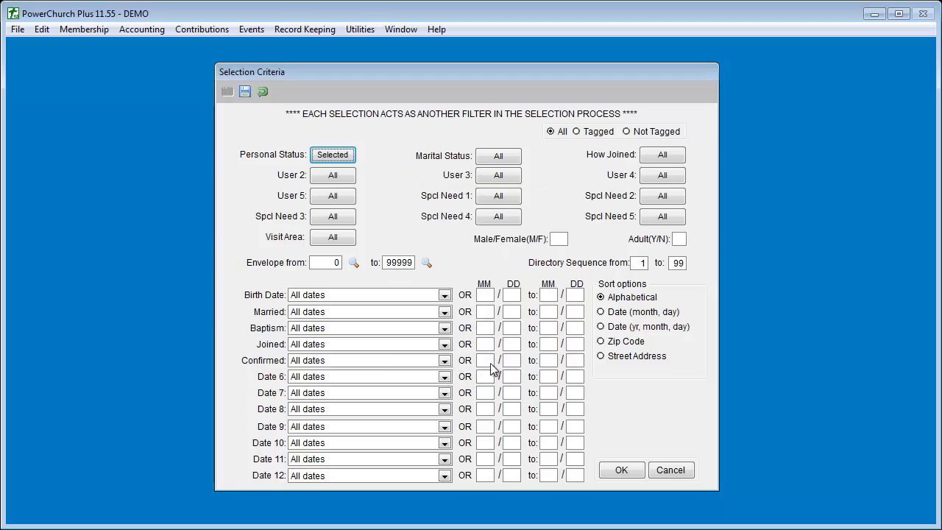
pyautogui.click(621, 471)
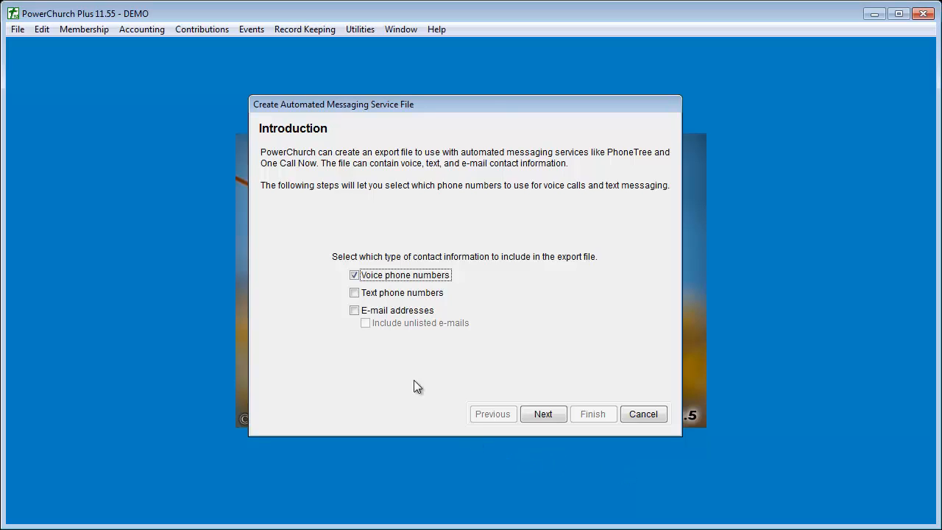
# Include text phone numbers and e-mail addresses alongside voice phone numbers in the export file, leaving out unlisted e-mails
pyautogui.click(354, 292)
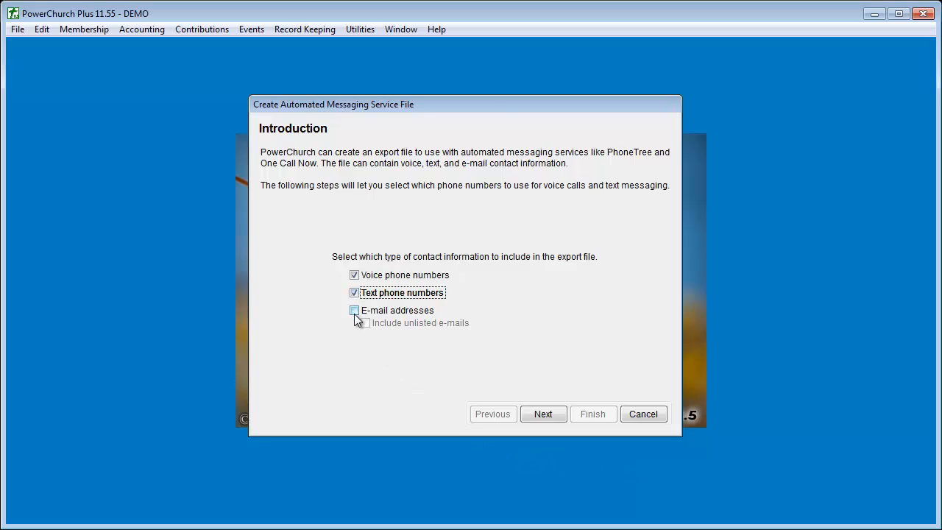
pyautogui.click(354, 311)
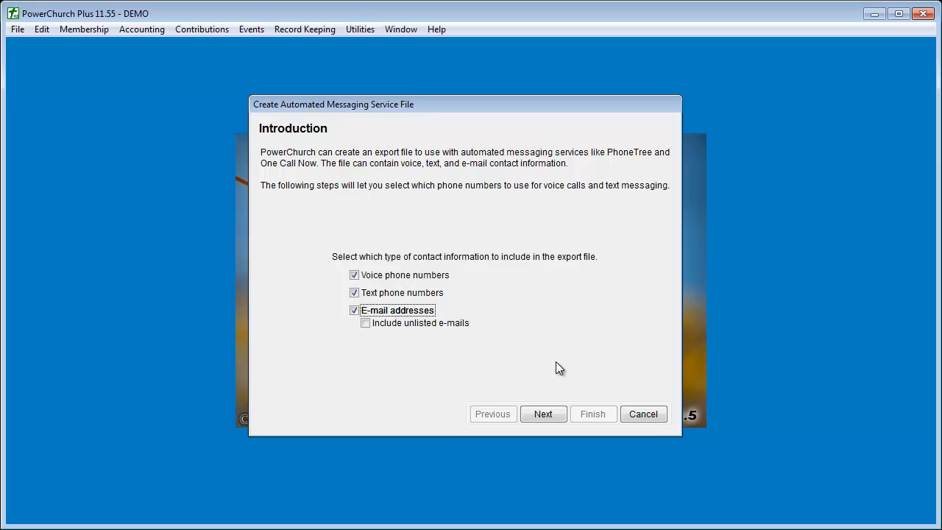
pyautogui.click(543, 414)
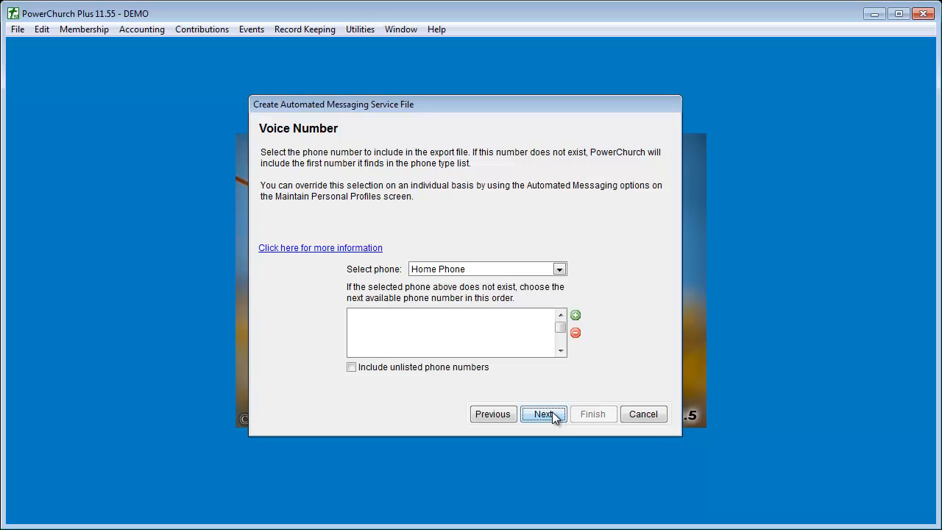
# Choose Home Phone as the voice number and add 2nd Hm Phone as the first fallback number
pyautogui.click(559, 269)
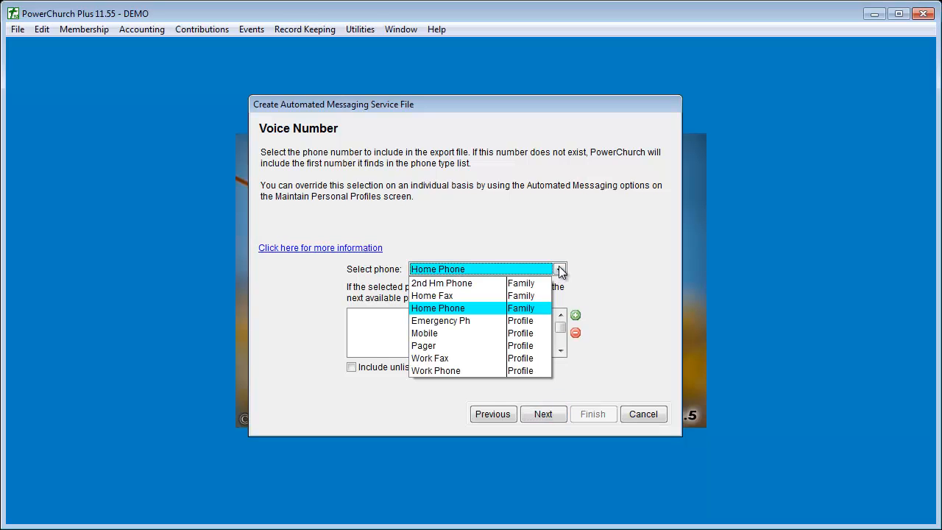
pyautogui.click(531, 309)
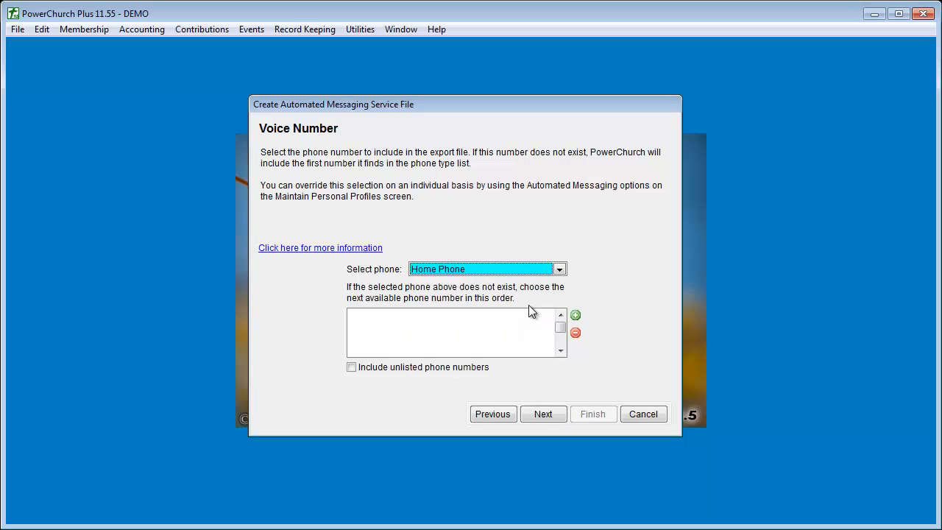
pyautogui.click(576, 316)
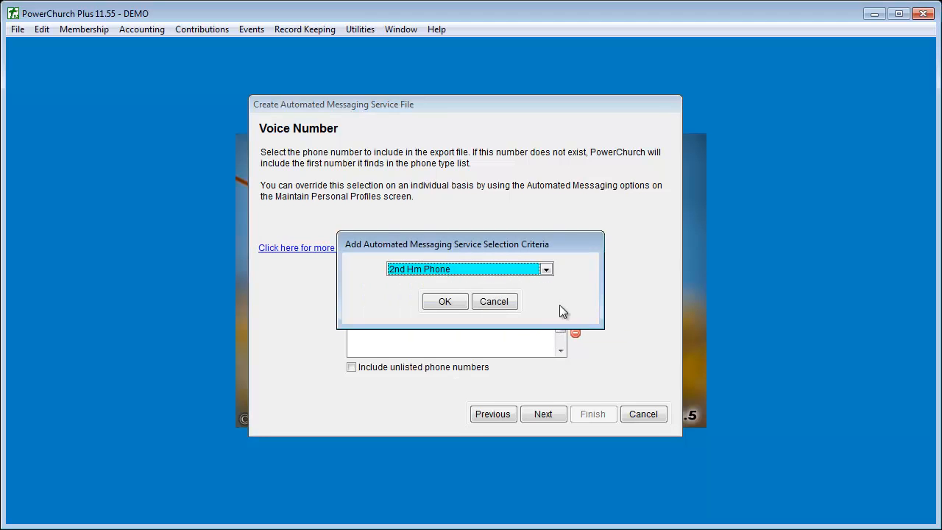
pyautogui.click(521, 271)
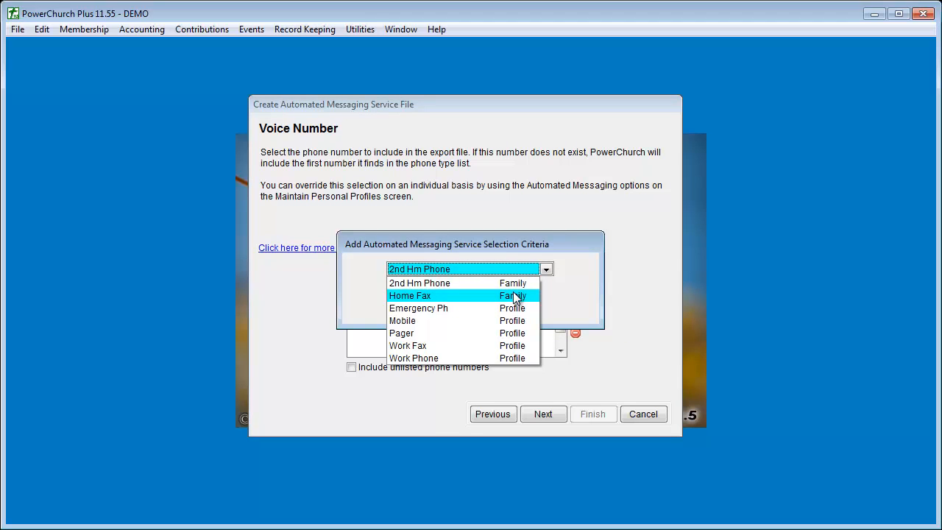
pyautogui.click(516, 283)
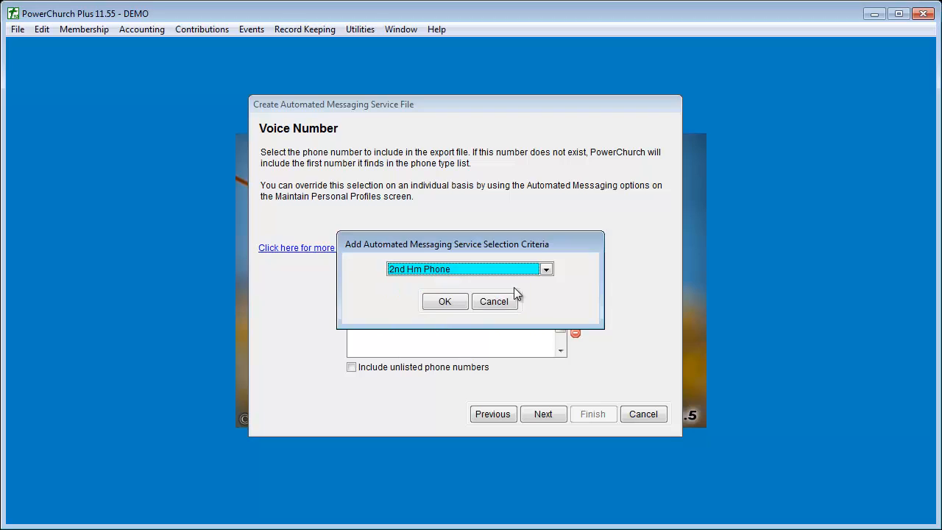
pyautogui.click(443, 302)
# Add Mobile as the next fallback phone for the voice number
pyautogui.click(575, 317)
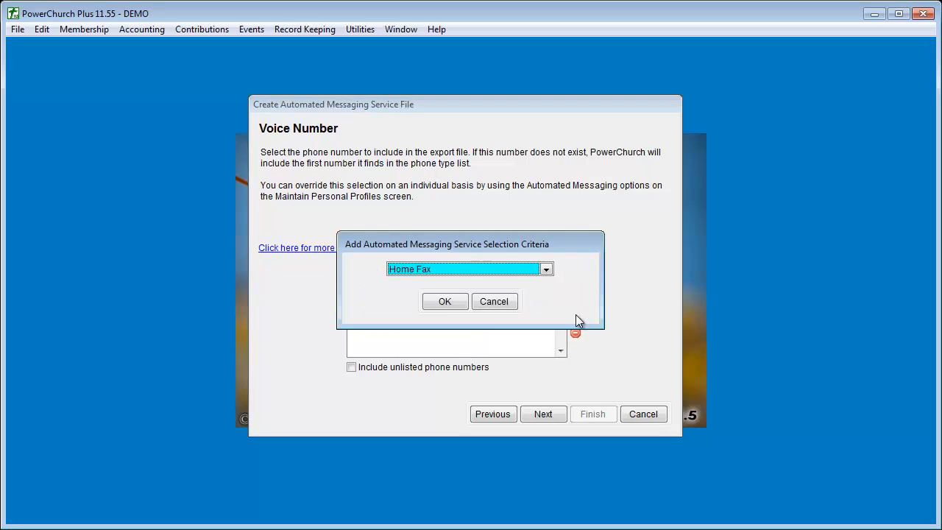
pyautogui.click(515, 269)
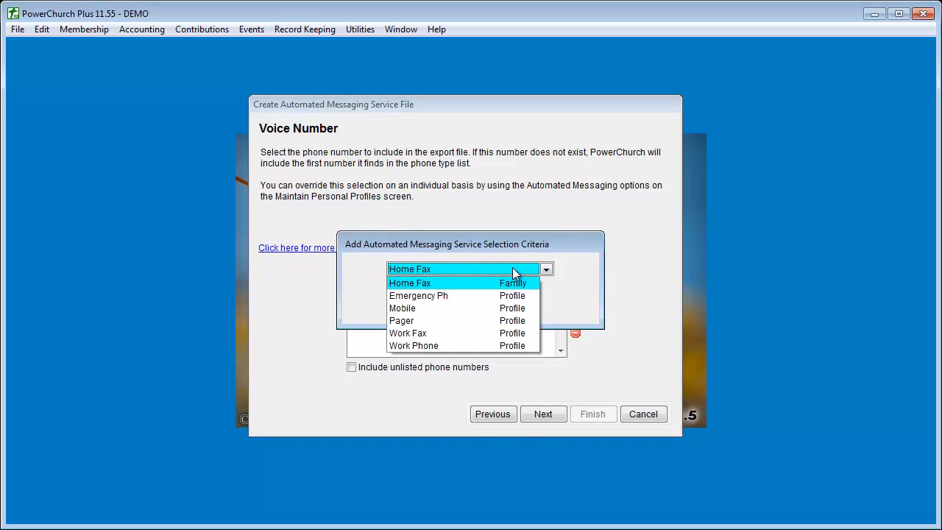
pyautogui.click(476, 315)
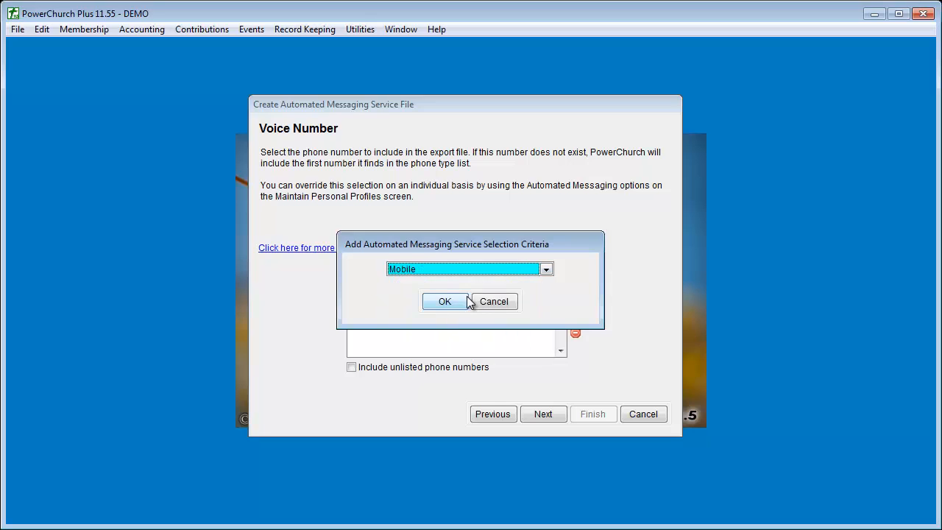
pyautogui.click(456, 302)
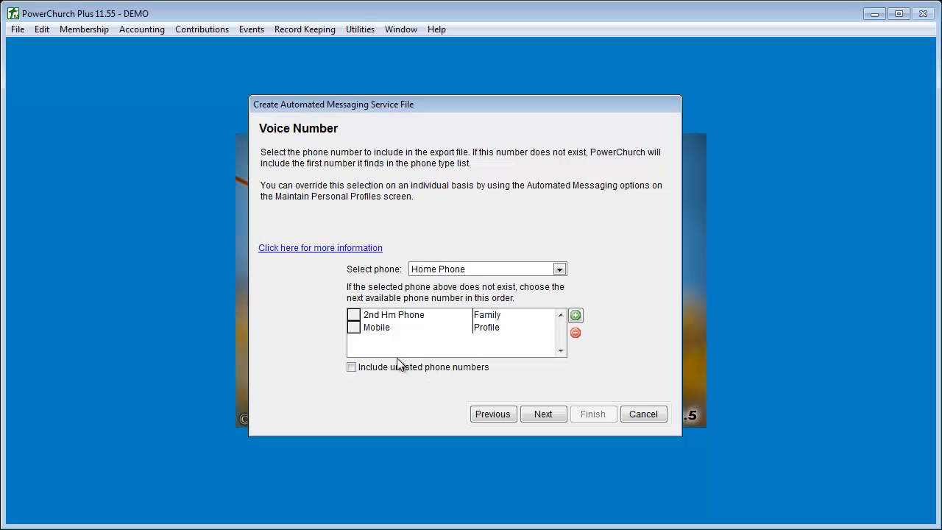
# Try placing Mobile ahead of 2nd Hm Phone in the voice fallback order, and return it to second place
pyautogui.moveTo(354, 325); pyautogui.dragTo(353, 316)
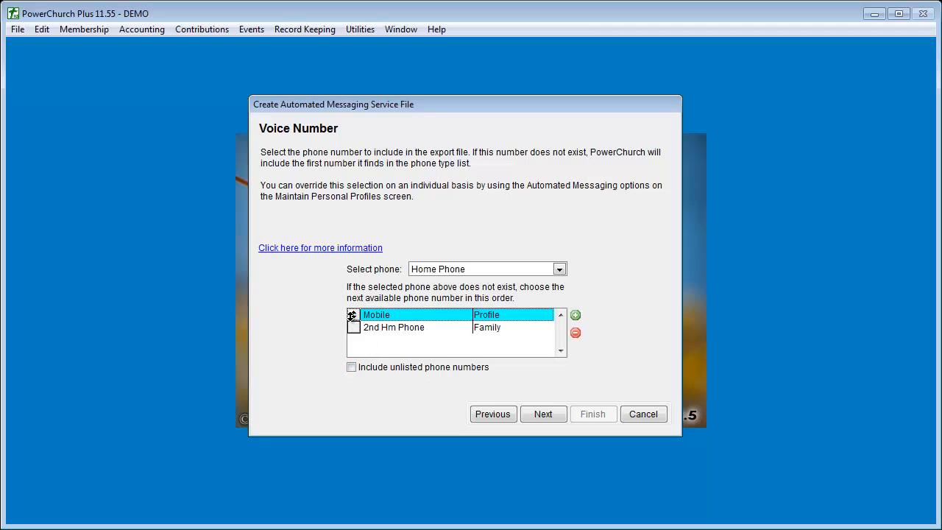
pyautogui.moveTo(351, 315); pyautogui.dragTo(353, 326)
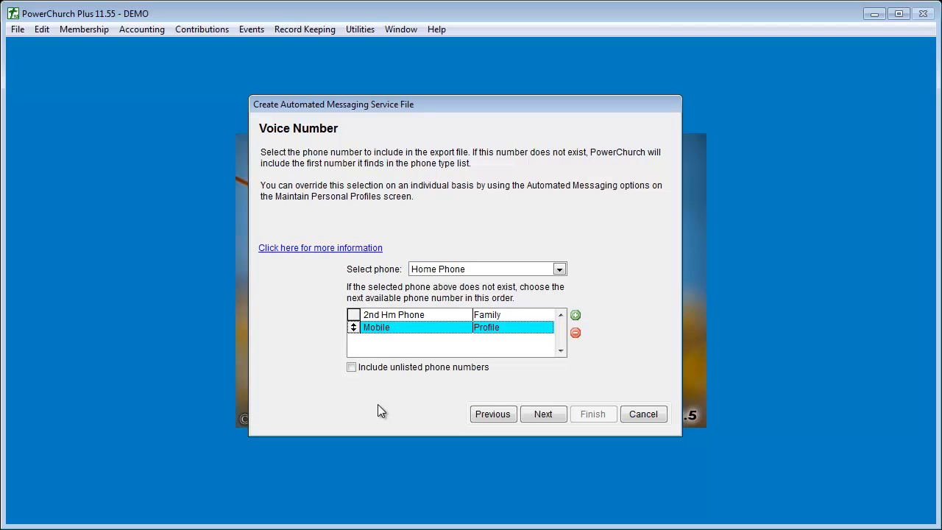
# Accept the voice settings, choose Mobile as the text number without fallbacks, and proceed to the export results
pyautogui.click(536, 416)
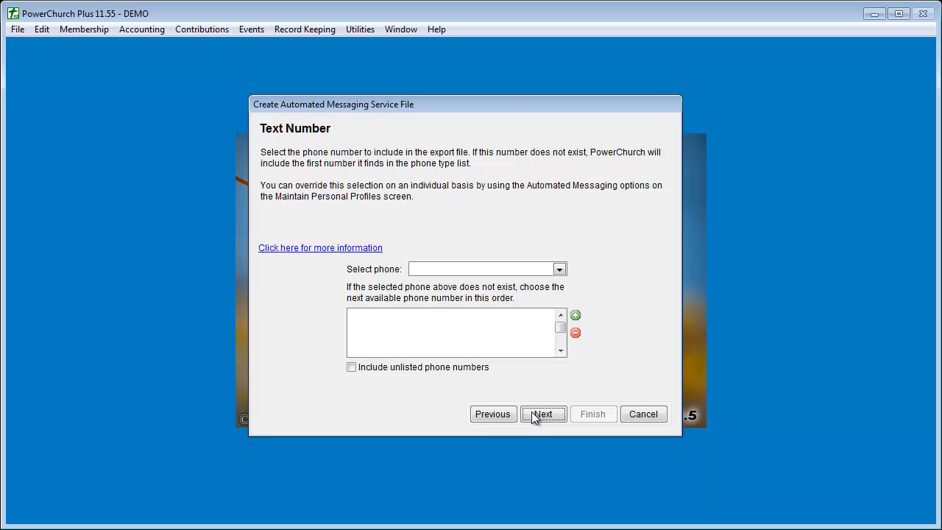
pyautogui.click(481, 269)
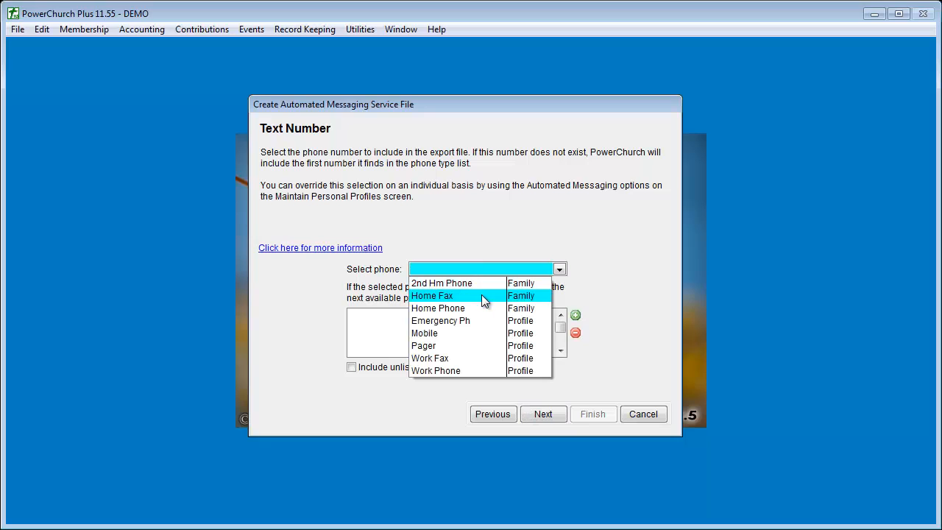
pyautogui.click(483, 334)
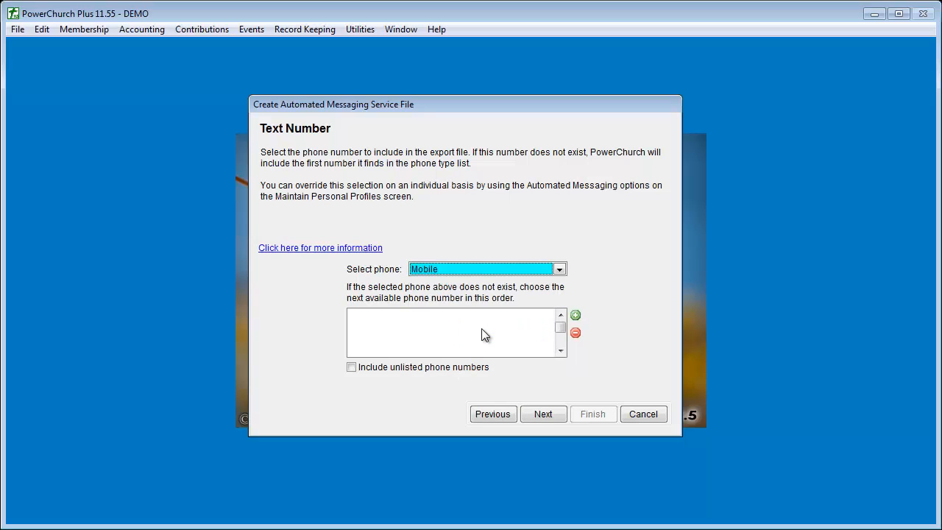
pyautogui.click(543, 415)
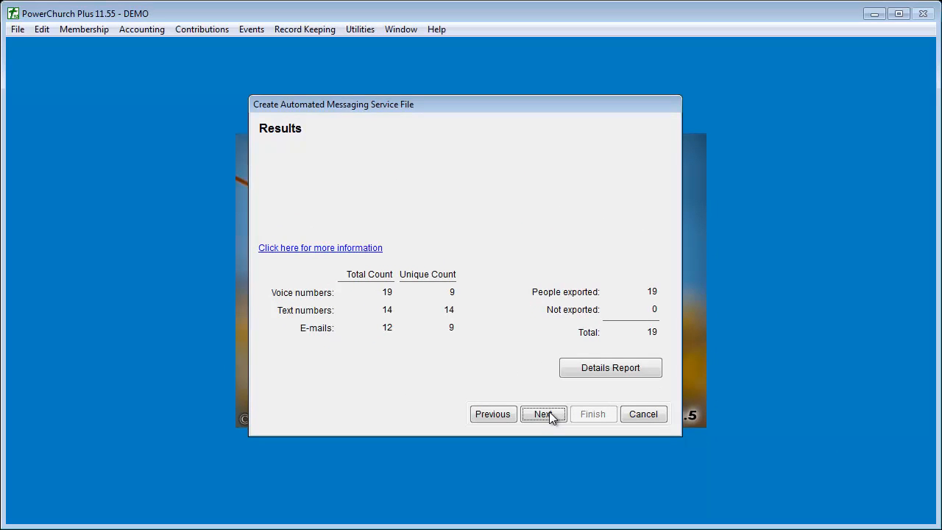
# Review the details report of the messaging service export, and leave the export wizard without finishing it
pyautogui.click(587, 373)
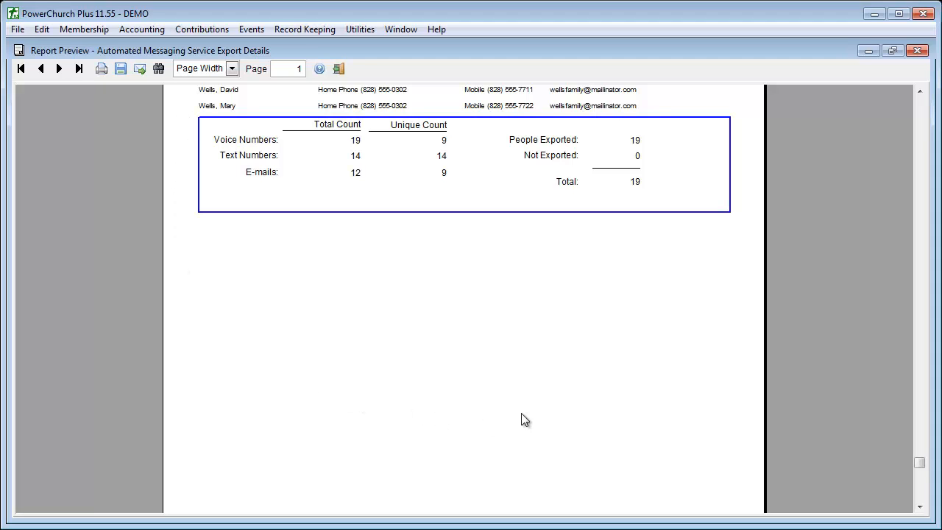
pyautogui.click(338, 68)
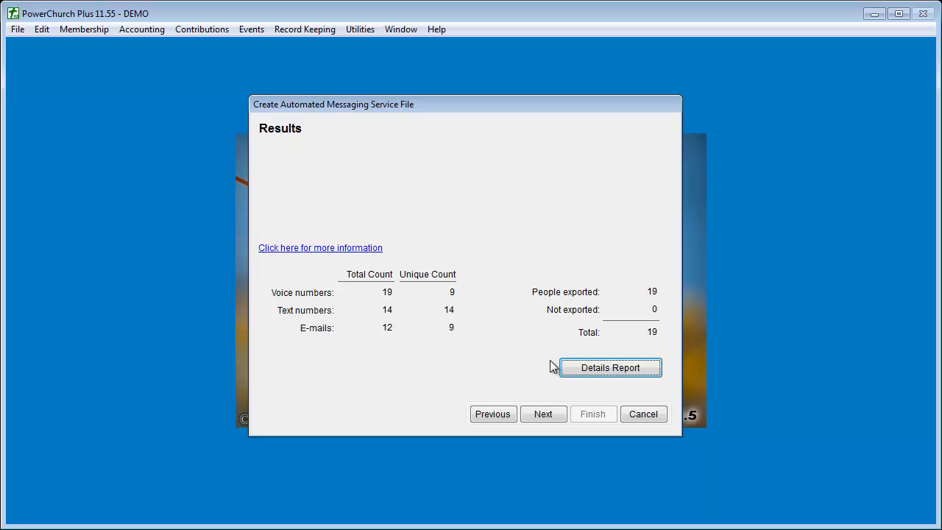
pyautogui.click(654, 417)
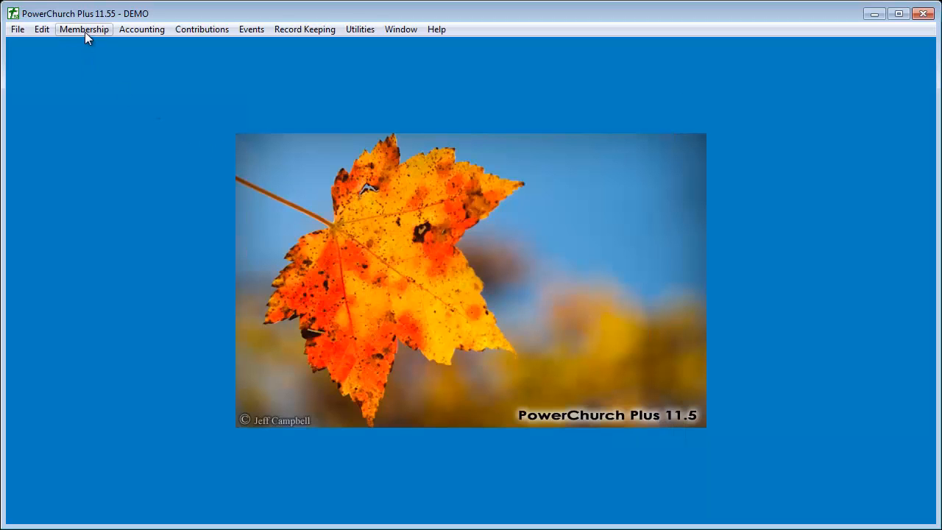
# Locate a member in the personal profiles and open that person's contact information
pyautogui.click(85, 28)
pyautogui.moveTo(165, 89)
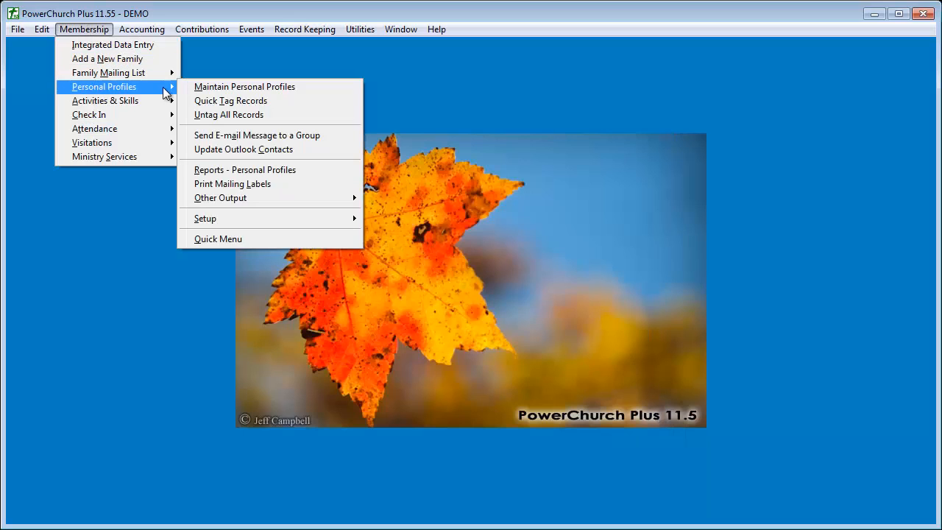
pyautogui.click(245, 87)
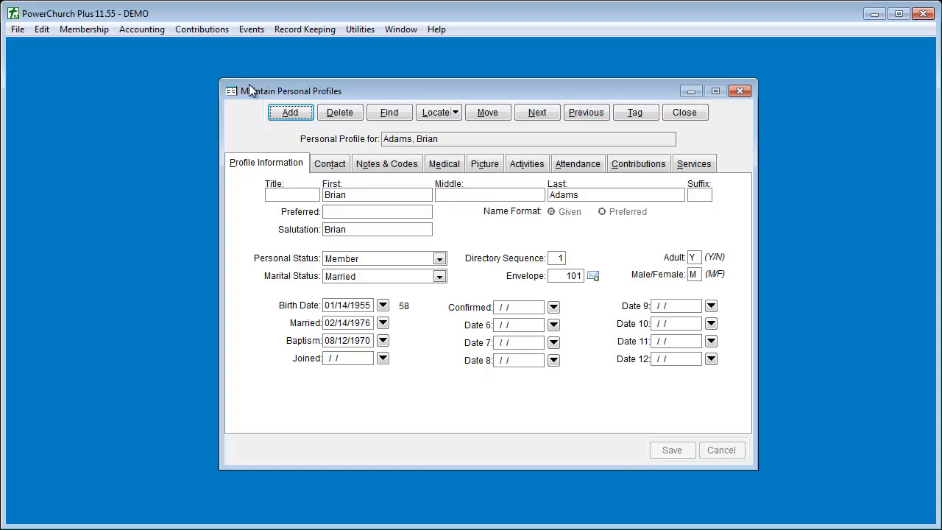
pyautogui.click(431, 112)
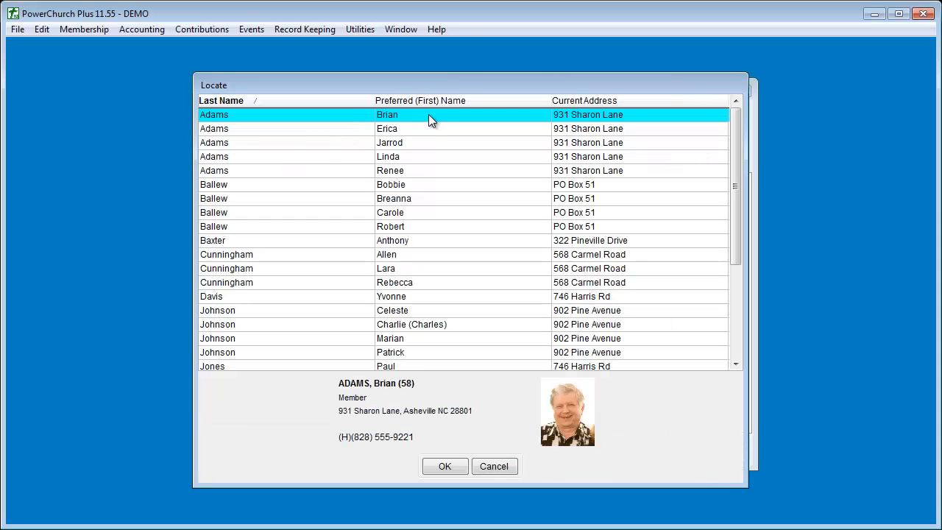
pyautogui.doubleClick(301, 254)
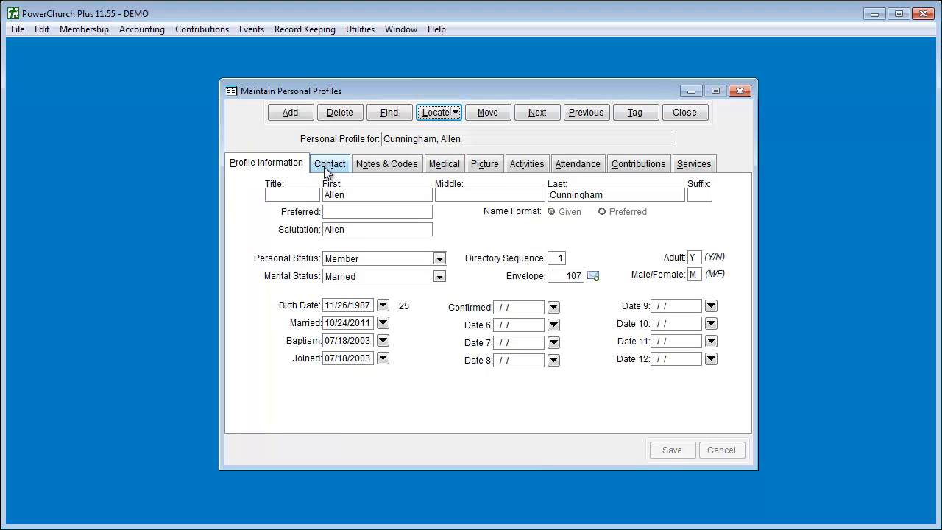
pyautogui.click(329, 164)
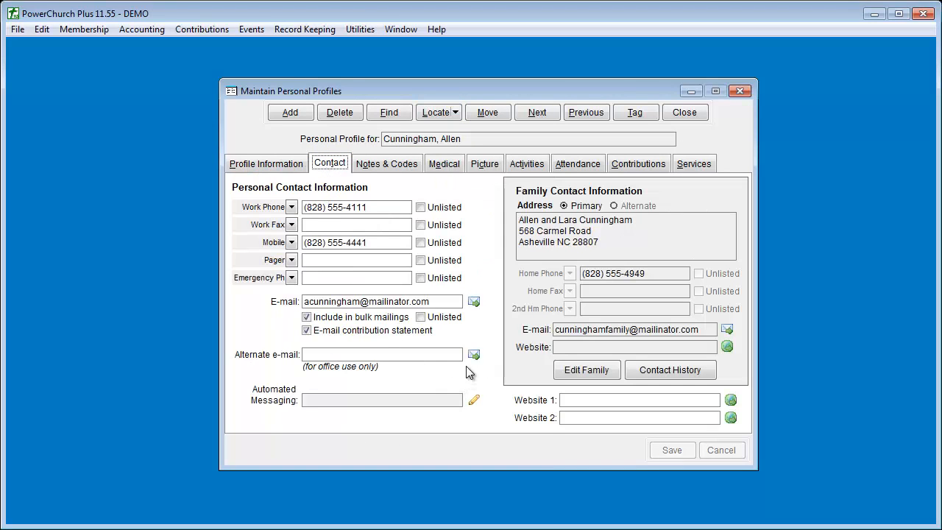
# Set the member's automated messaging preference to receive voice messages on the Work Phone number, and accept the options
pyautogui.click(474, 400)
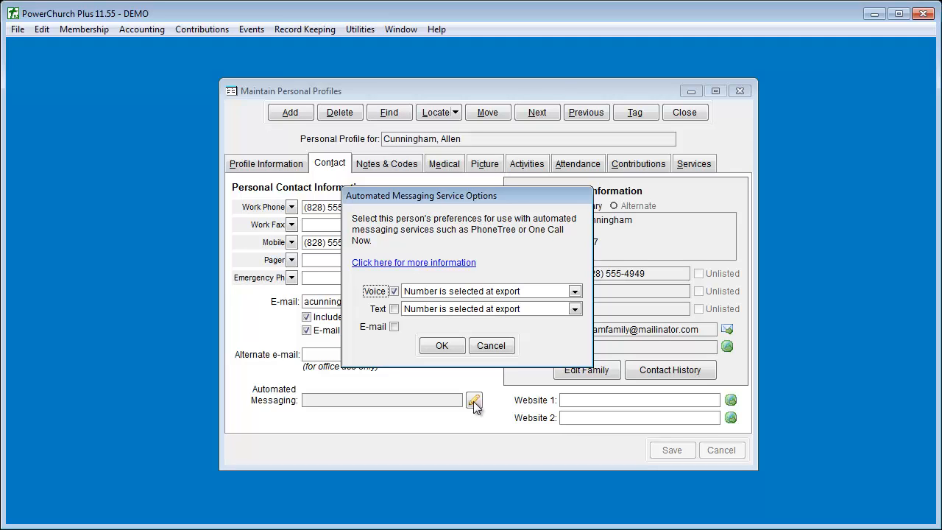
pyautogui.click(488, 292)
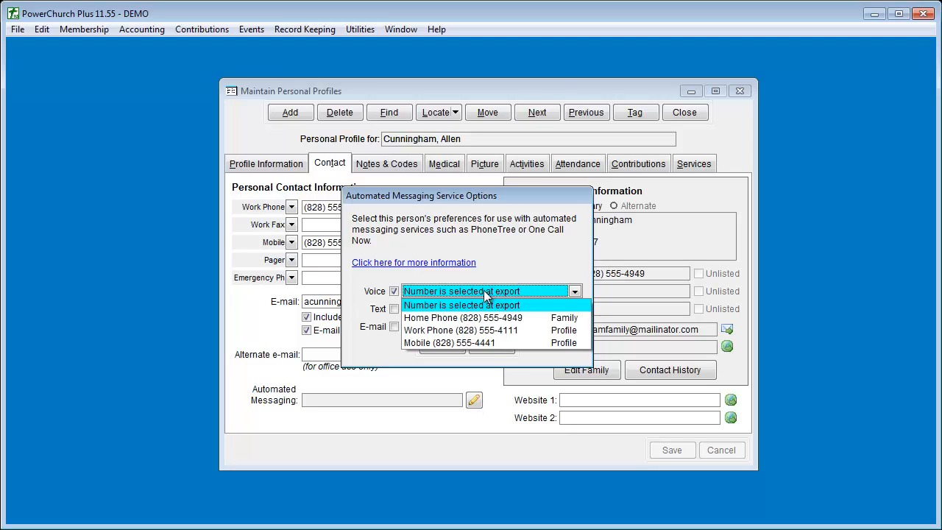
pyautogui.click(479, 330)
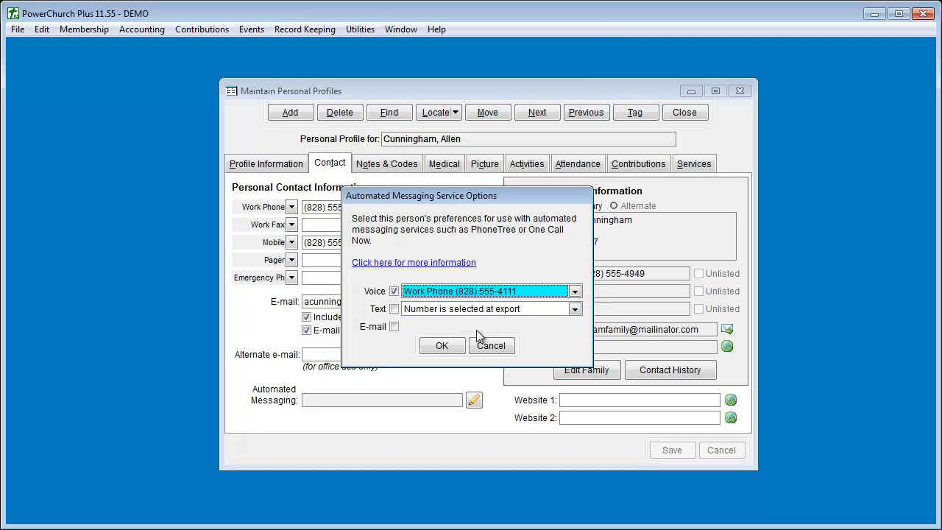
pyautogui.click(443, 352)
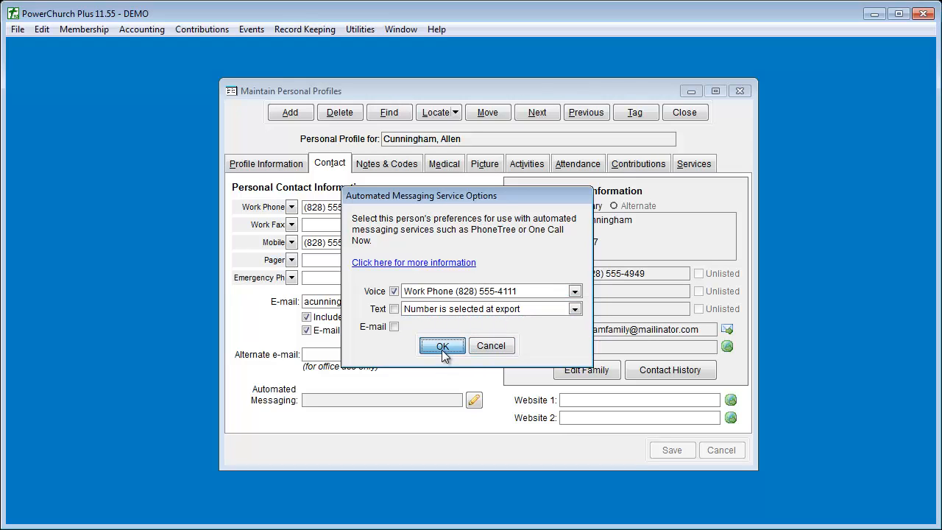
pyautogui.click(442, 347)
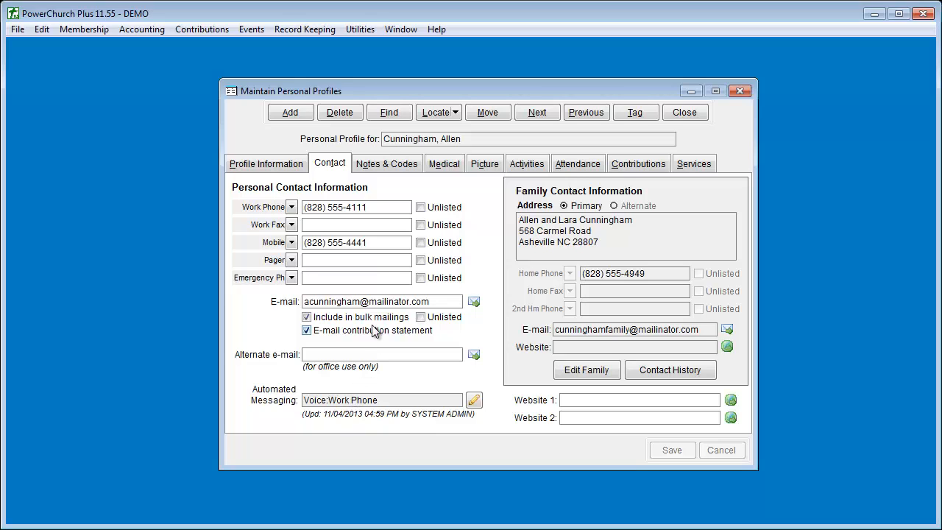
# Mark the member's Mobile number as unlisted, save the profile, and close the personal profiles
pyautogui.click(420, 242)
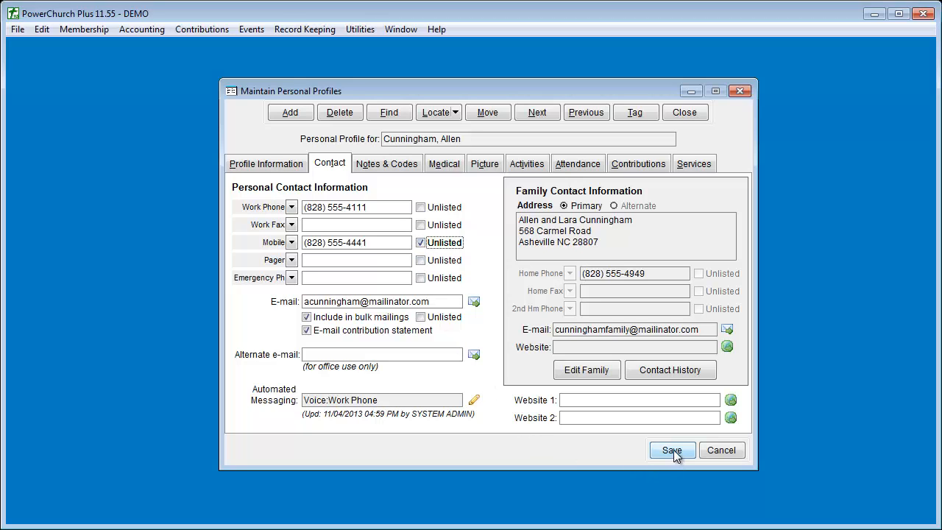
pyautogui.click(672, 451)
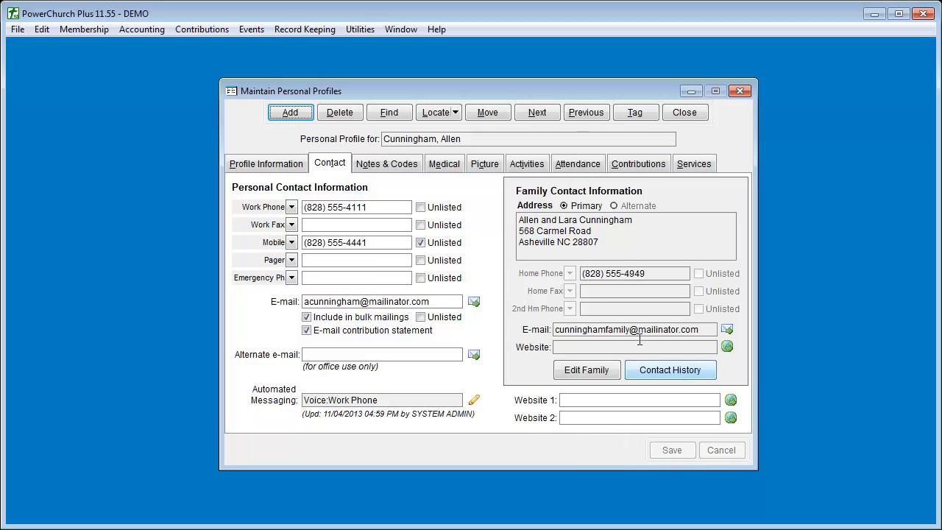
pyautogui.click(685, 113)
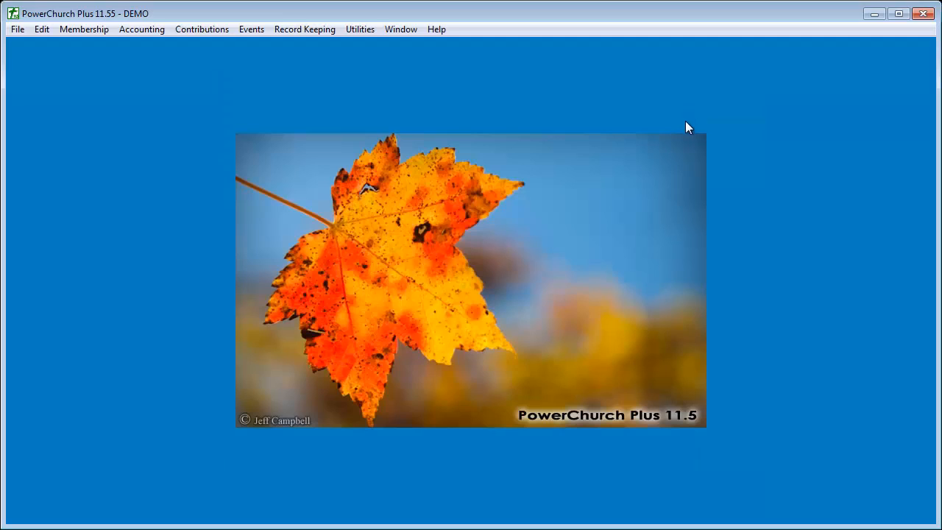